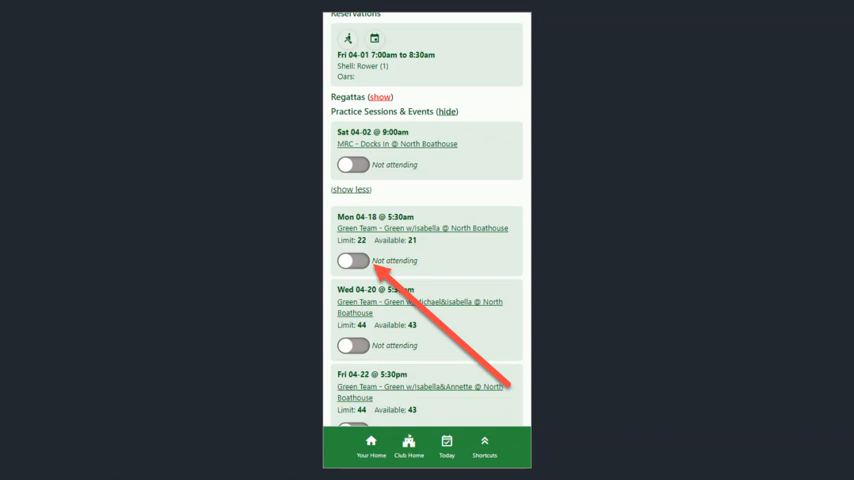
Step: Mark the Mon 04-18 Green Team session Attending and return to the rower's home page
{"action": "left_click", "coordinate": [352, 260]}
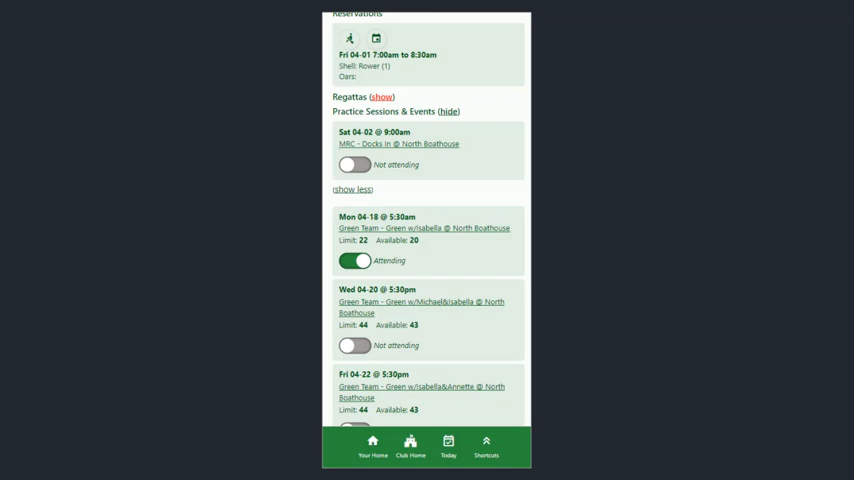
{"action": "left_click", "coordinate": [372, 447]}
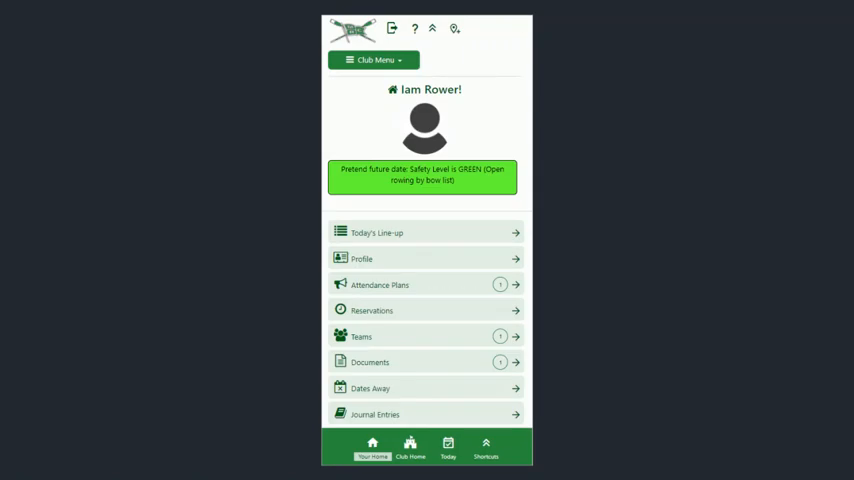